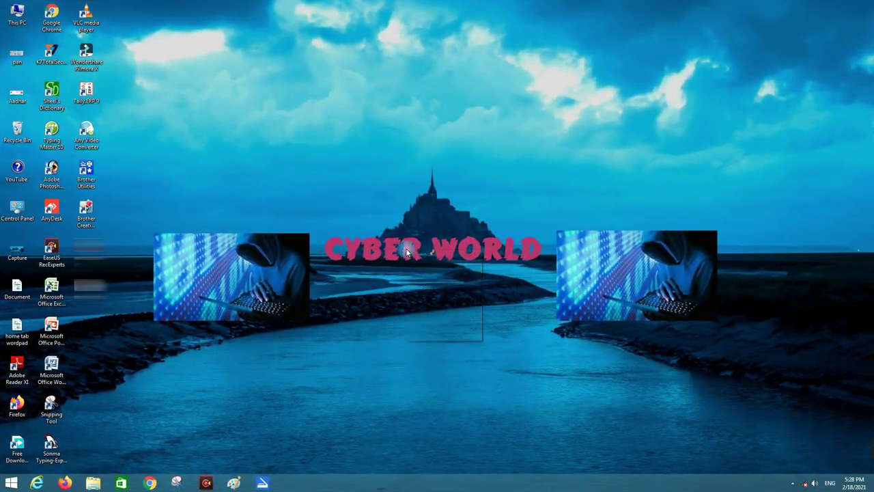
# - Refresh the desktop, then enter WINWORD in the Run box
pyautogui.rightClick(407, 249)
pyautogui.click(419, 280)
pyautogui.press('super+r')
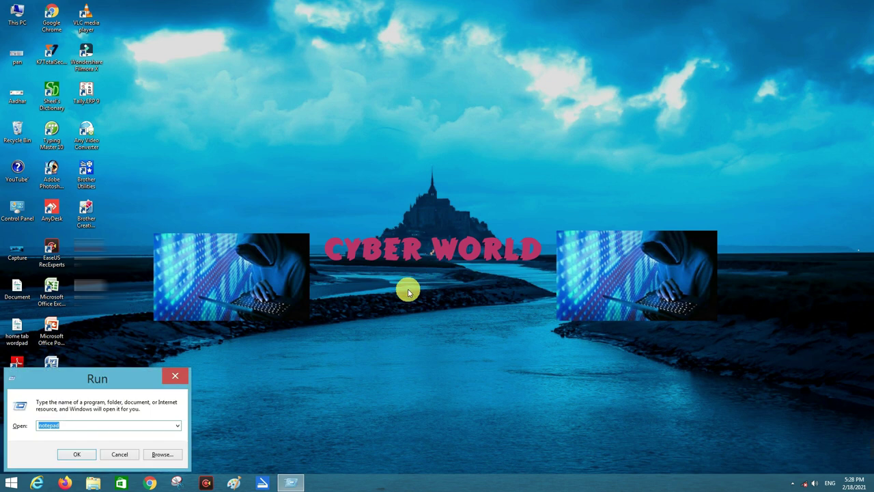
pyautogui.moveTo(103, 381); pyautogui.dragTo(266, 98)
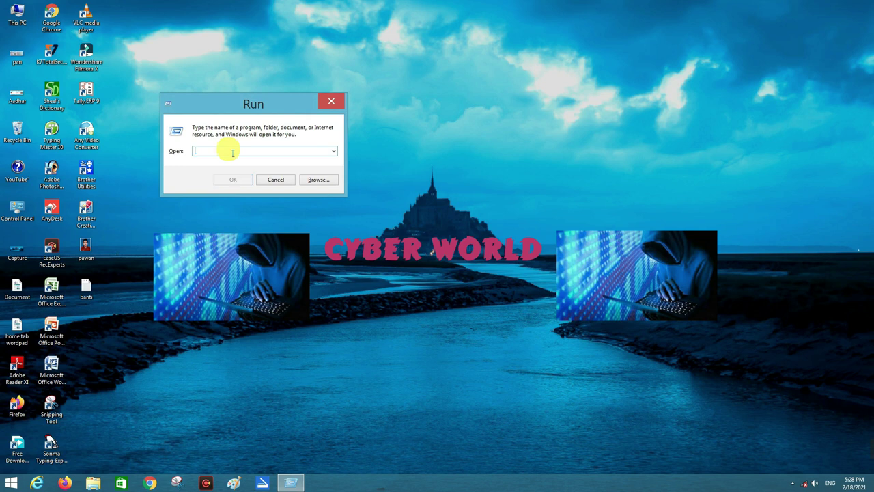
pyautogui.write('WINWORD')
pyautogui.click(232, 152)
pyautogui.doubleClick(232, 153)
# - Run WINWORD and wait for Word 2007 to load blank Document1
pyautogui.press('Return')
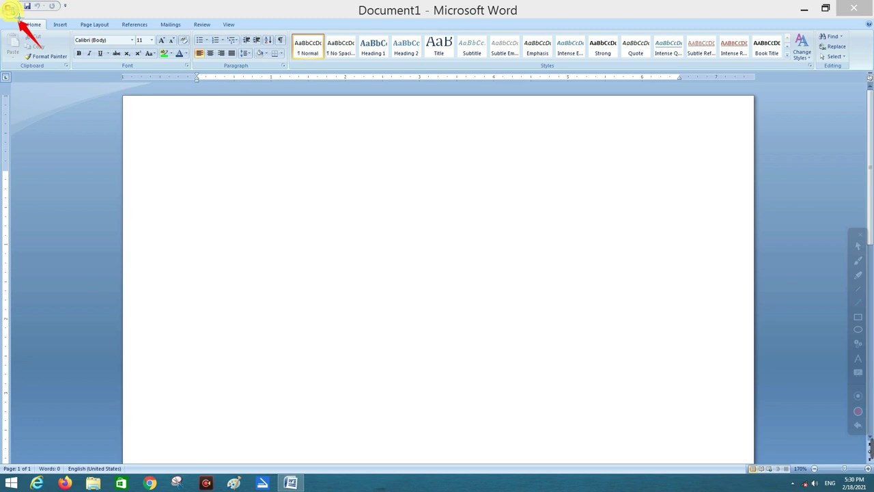
pyautogui.moveTo(16, 1); pyautogui.dragTo(80, 21)
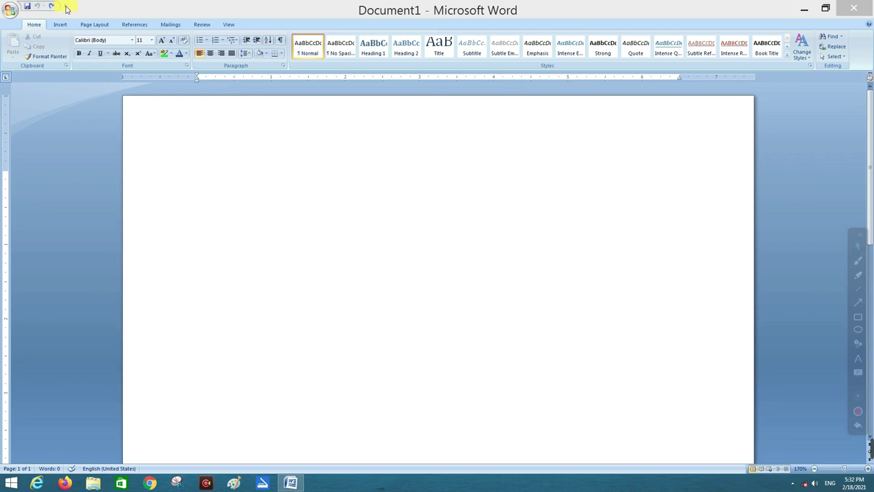
# - Add the New command to the Quick Access Toolbar, then remove it again
pyautogui.click(67, 8)
pyautogui.click(67, 8)
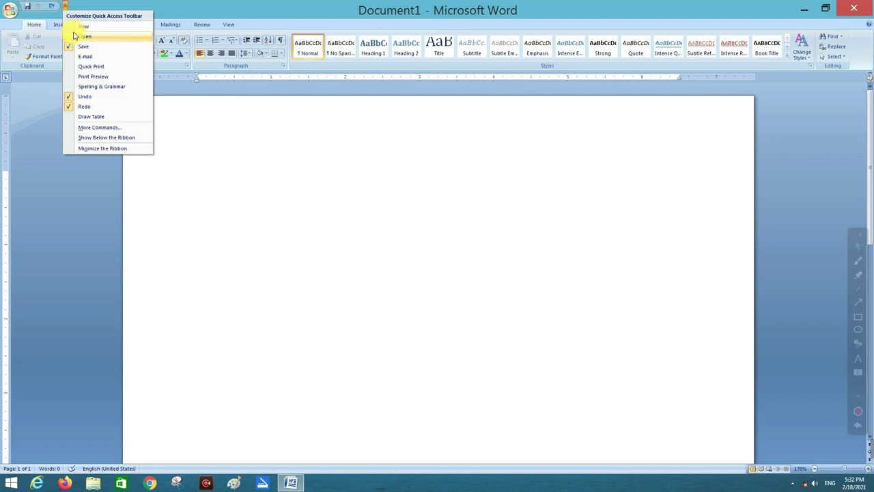
pyautogui.click(70, 28)
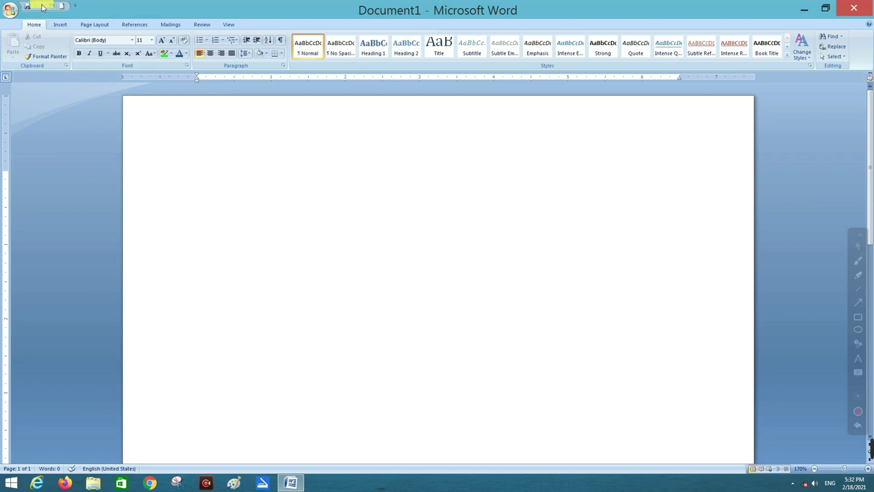
pyautogui.click(76, 7)
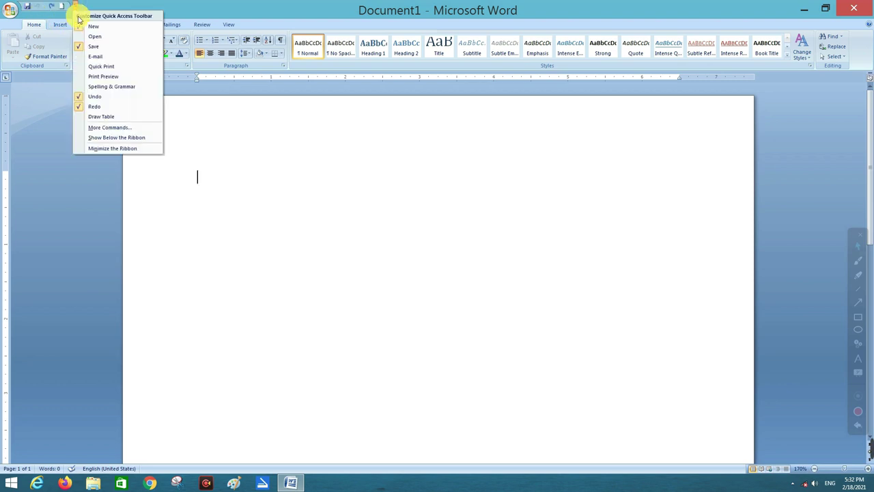
pyautogui.click(80, 27)
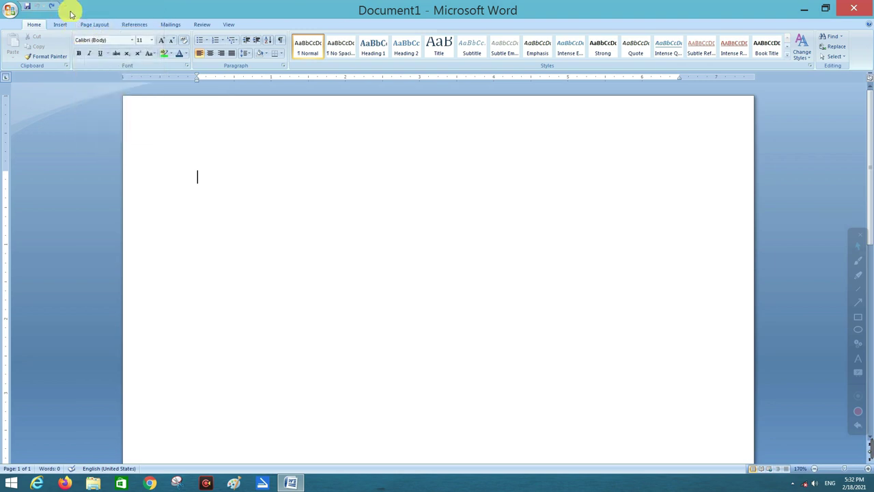
# - Remove Save, Undo and Redo from the Quick Access Toolbar
pyautogui.click(66, 6)
pyautogui.click(71, 47)
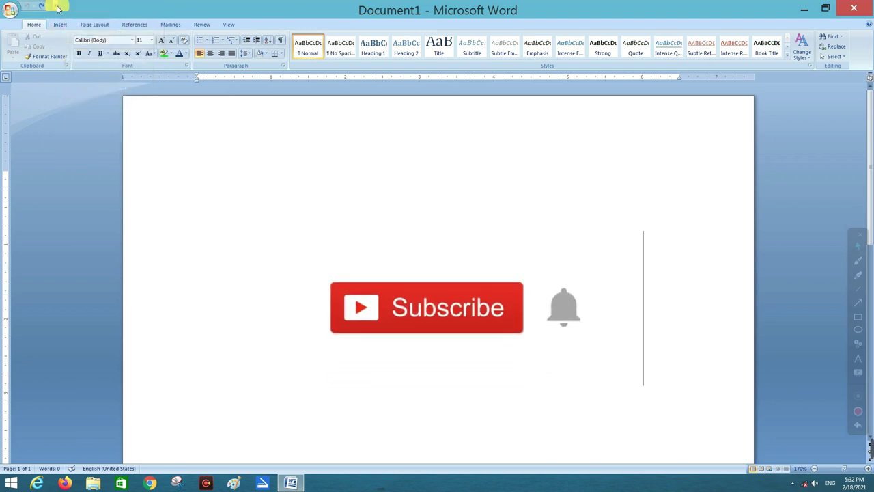
pyautogui.click(56, 6)
pyautogui.click(62, 96)
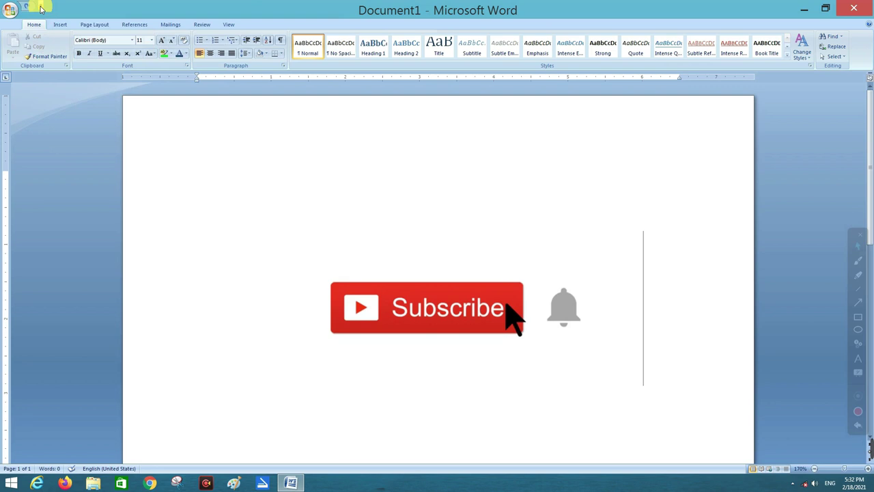
pyautogui.click(41, 6)
pyautogui.click(45, 107)
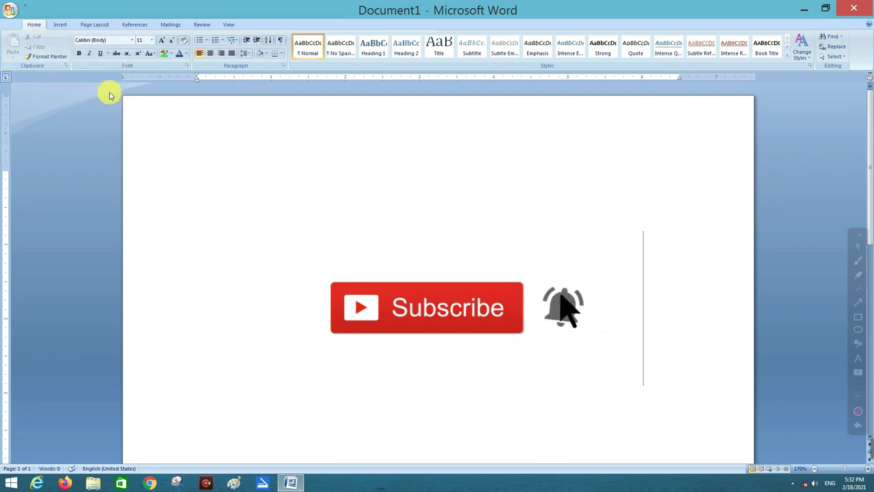
# - Add Open, Save and E-mail to the Quick Access Toolbar
pyautogui.click(26, 6)
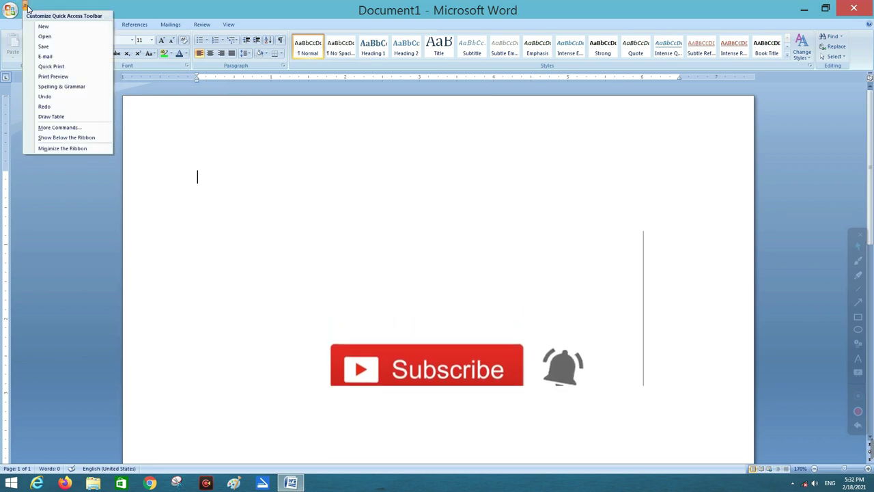
pyautogui.click(28, 35)
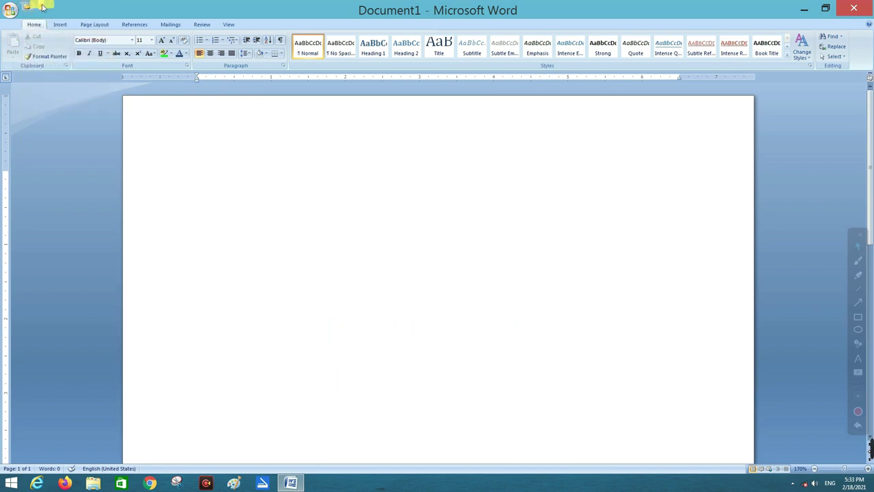
pyautogui.click(39, 6)
pyautogui.click(44, 45)
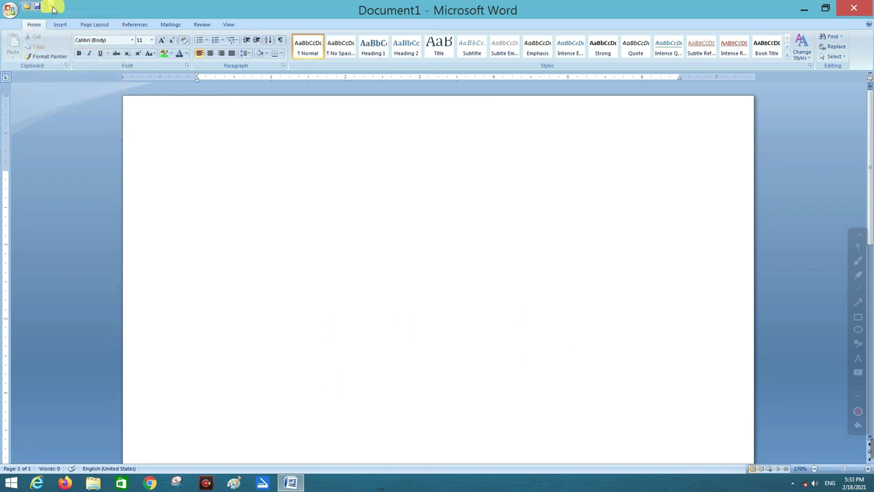
pyautogui.click(51, 6)
pyautogui.click(69, 56)
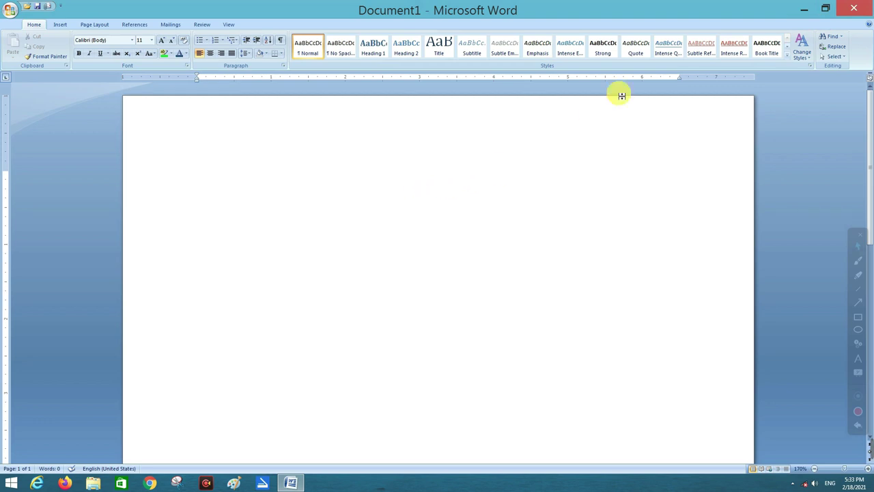
pyautogui.click(803, 12)
pyautogui.rightClick(421, 121)
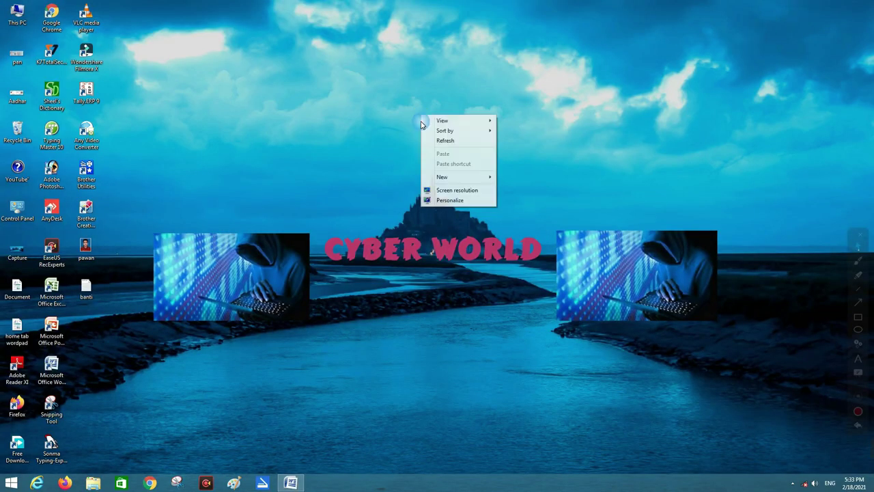
pyautogui.click(426, 141)
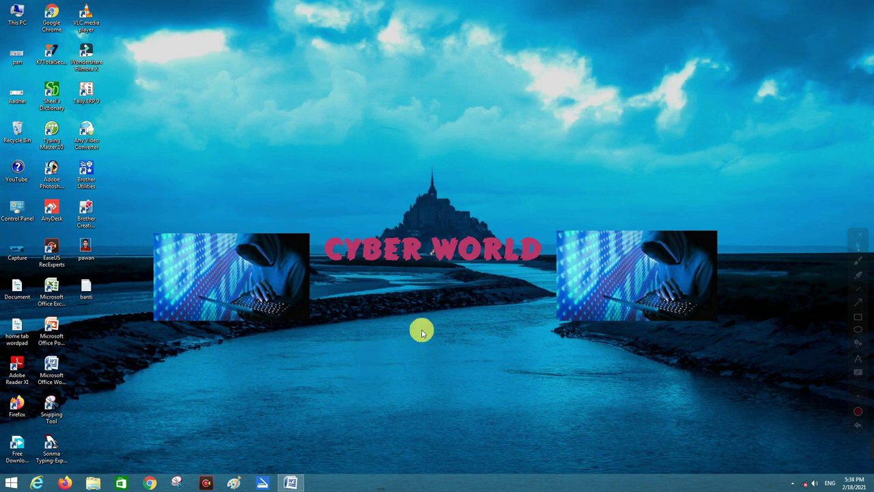
pyautogui.moveTo(291, 485)
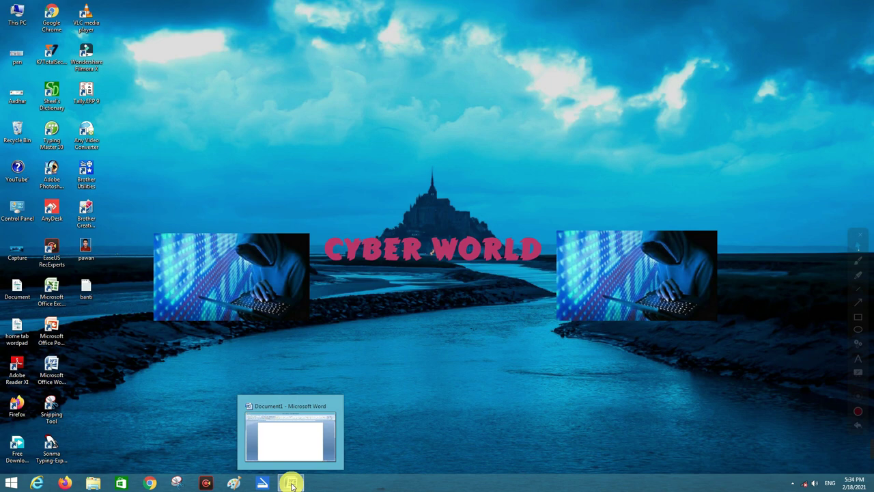
pyautogui.click(291, 485)
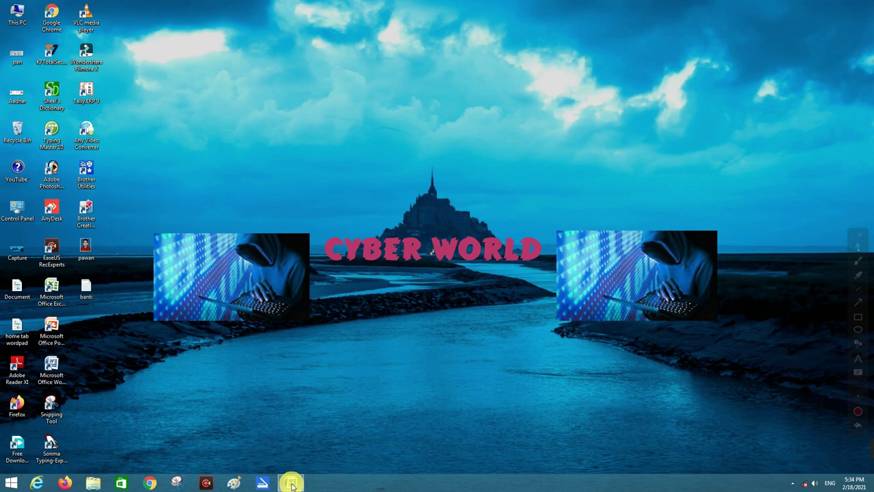
pyautogui.click(292, 484)
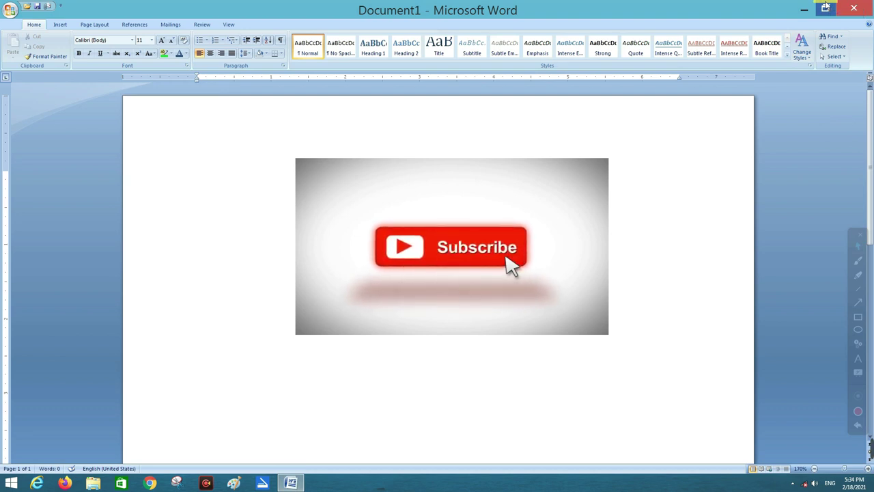
pyautogui.click(824, 8)
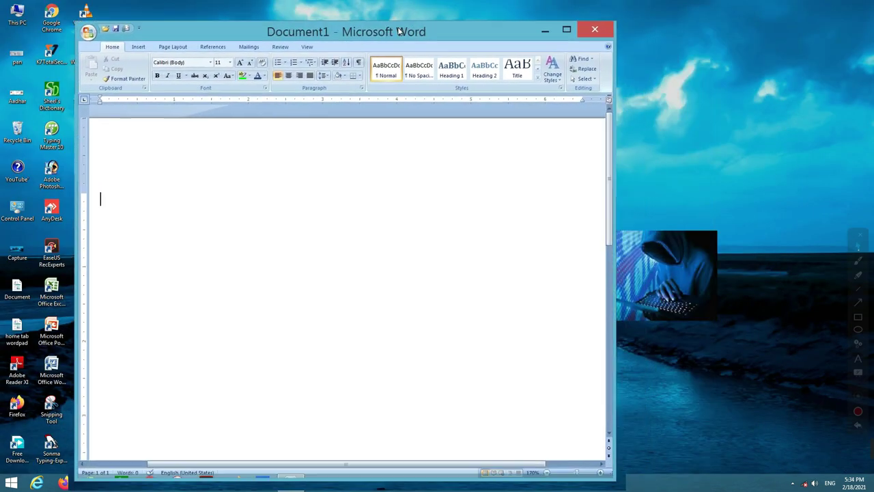
pyautogui.moveTo(601, 471)
pyautogui.mouseDown()
pyautogui.moveTo(427, 276)
pyautogui.moveTo(678, 352)
pyautogui.moveTo(699, 383)
pyautogui.mouseUp()
pyautogui.click(650, 21)
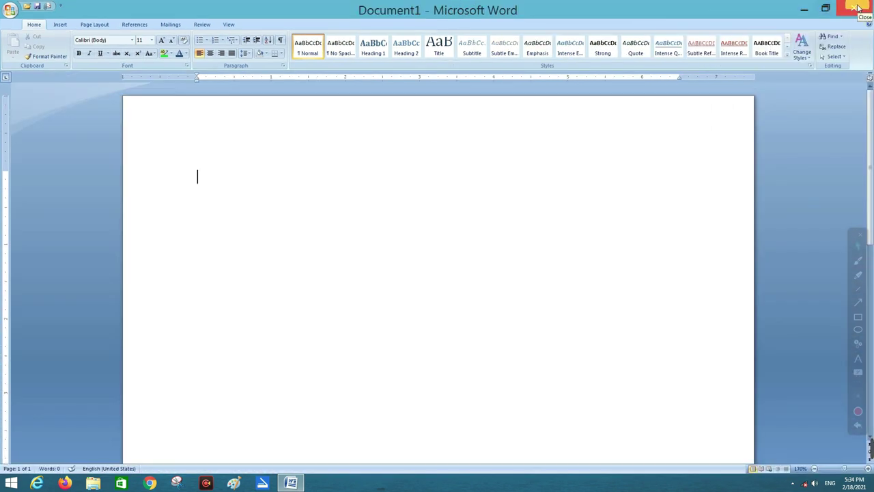
pyautogui.click(462, 180)
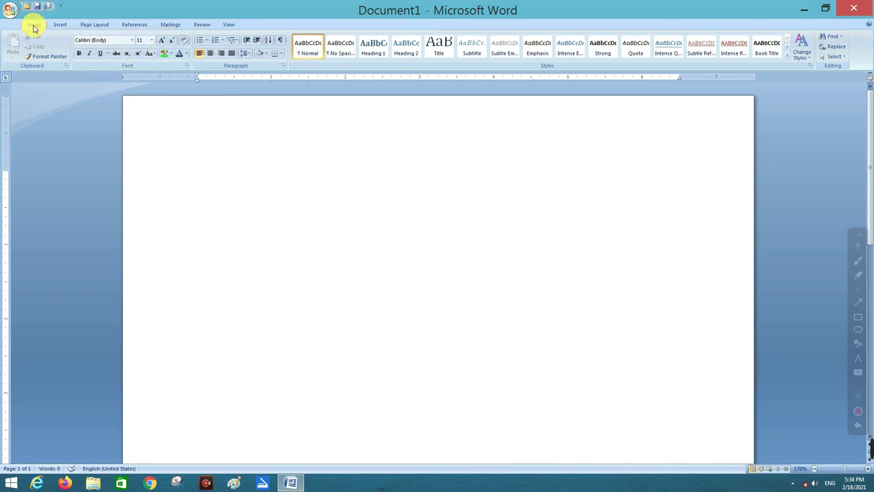
pyautogui.click(60, 25)
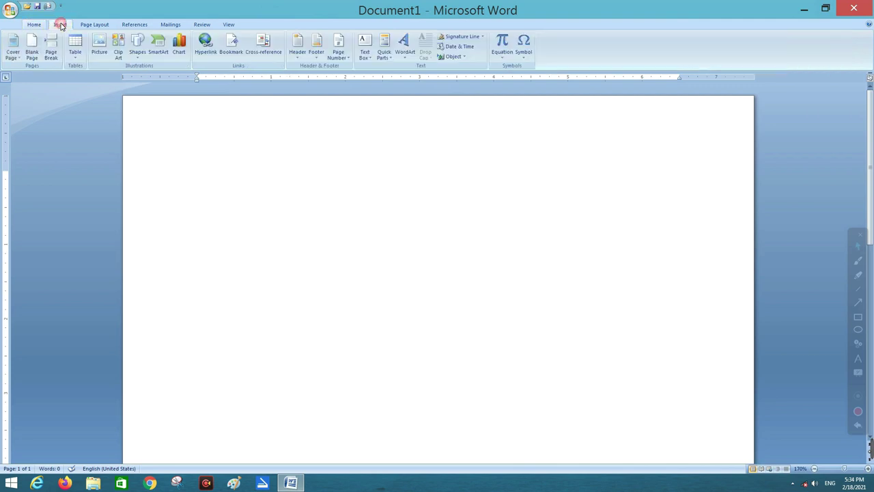
pyautogui.click(100, 25)
pyautogui.click(136, 26)
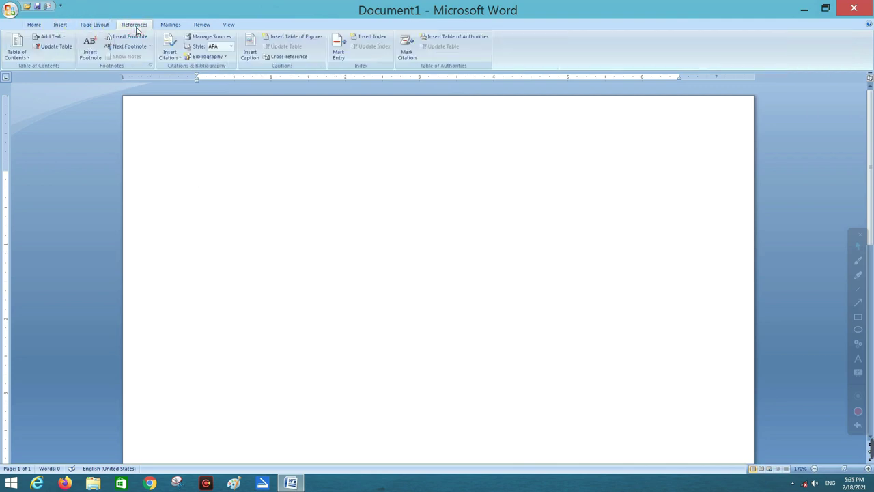
pyautogui.click(182, 25)
pyautogui.click(223, 26)
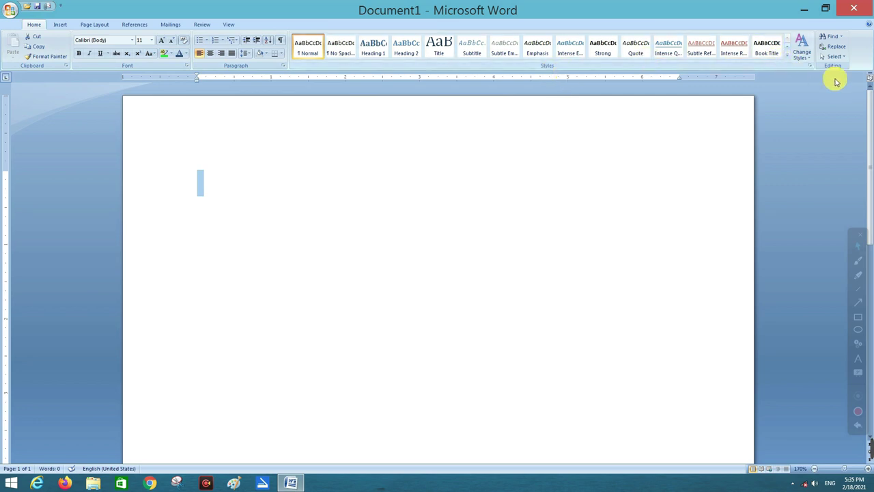
pyautogui.click(60, 25)
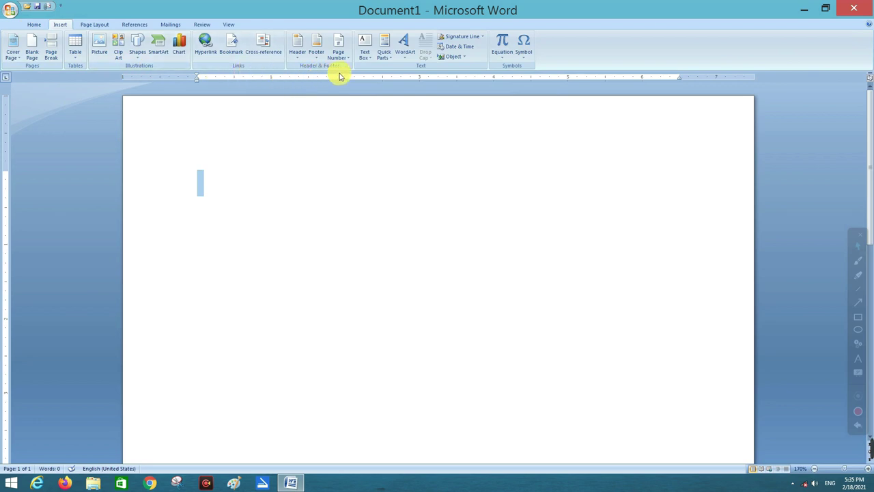
pyautogui.click(94, 25)
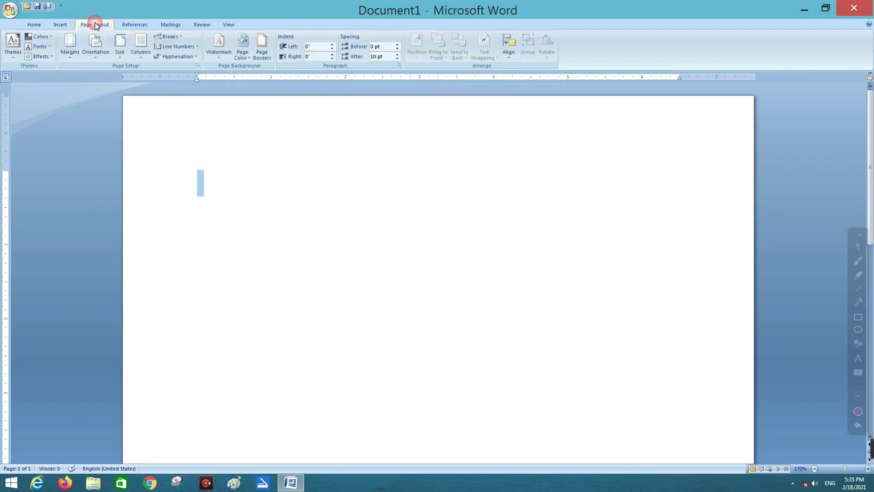
pyautogui.click(130, 25)
pyautogui.click(164, 24)
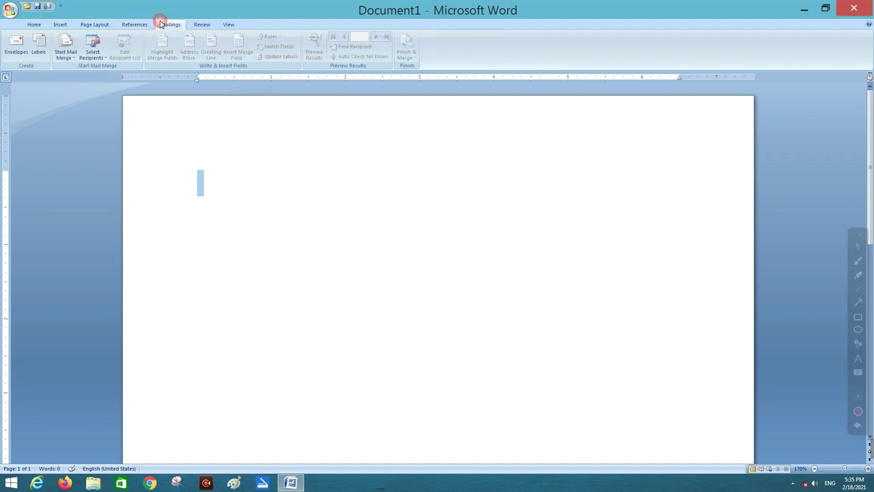
pyautogui.click(193, 26)
pyautogui.click(228, 25)
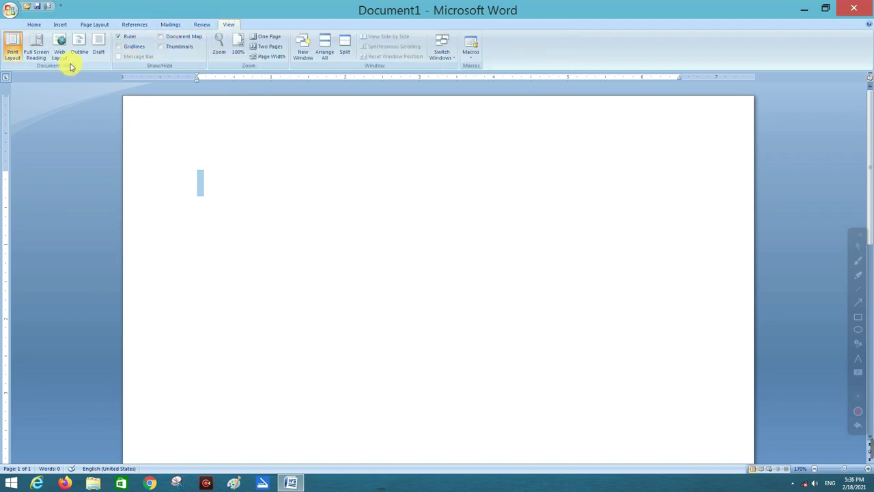
pyautogui.click(33, 25)
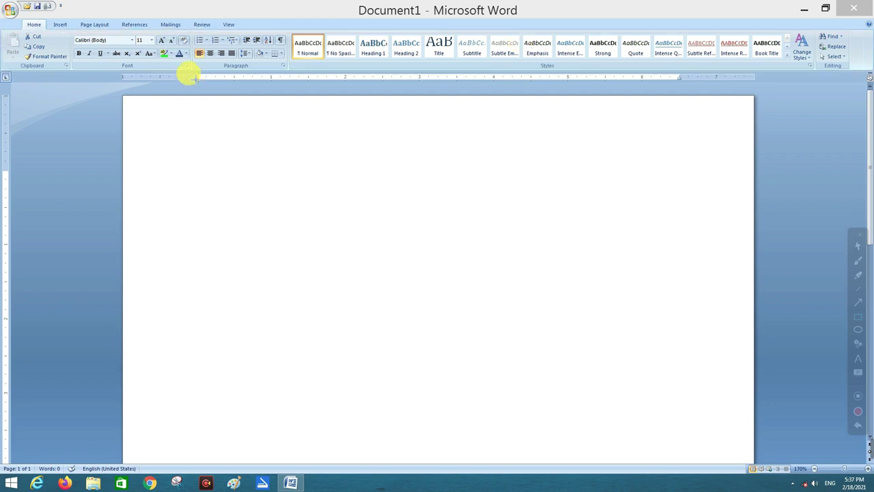
pyautogui.moveTo(196, 88)
pyautogui.mouseDown()
pyautogui.moveTo(691, 104)
pyautogui.moveTo(693, 90)
pyautogui.mouseUp()
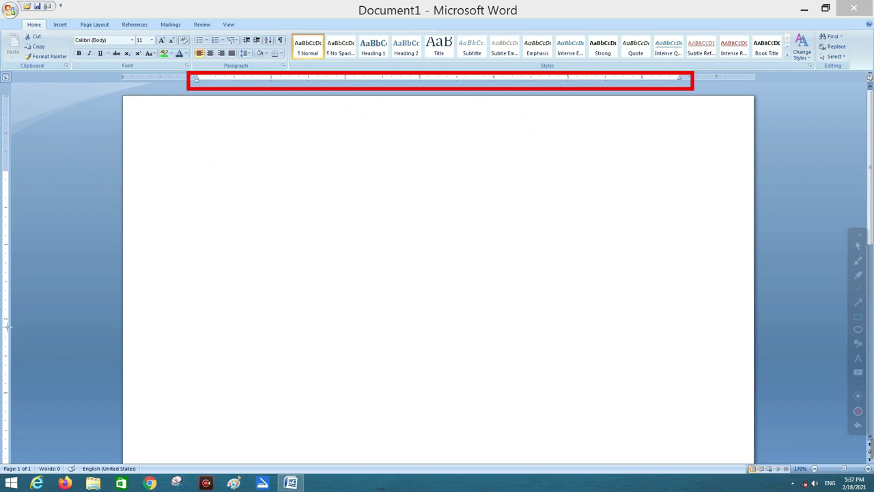
pyautogui.moveTo(2, 156); pyautogui.dragTo(32, 470)
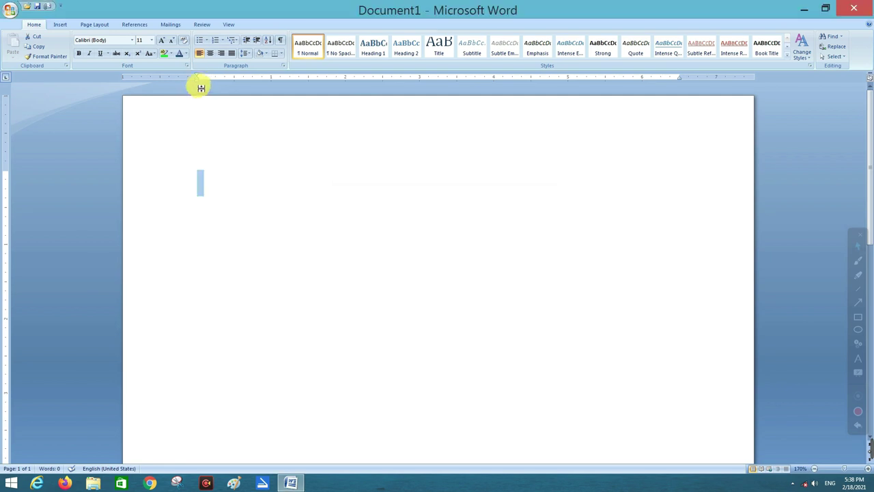
pyautogui.moveTo(199, 84)
pyautogui.mouseDown()
pyautogui.moveTo(242, 84)
pyautogui.moveTo(197, 82)
pyautogui.mouseUp()
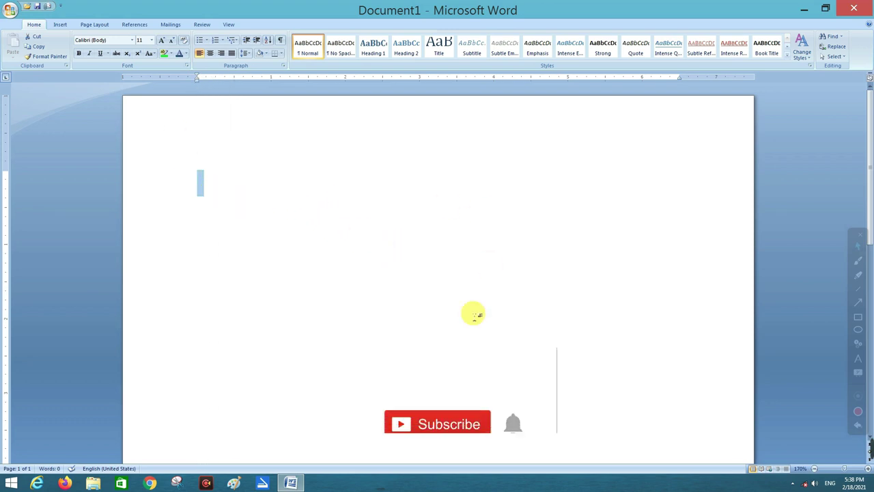
# - Zoom the page from 170% down to 110%, then back up to 130%
pyautogui.scroll(-1, 239, 246)
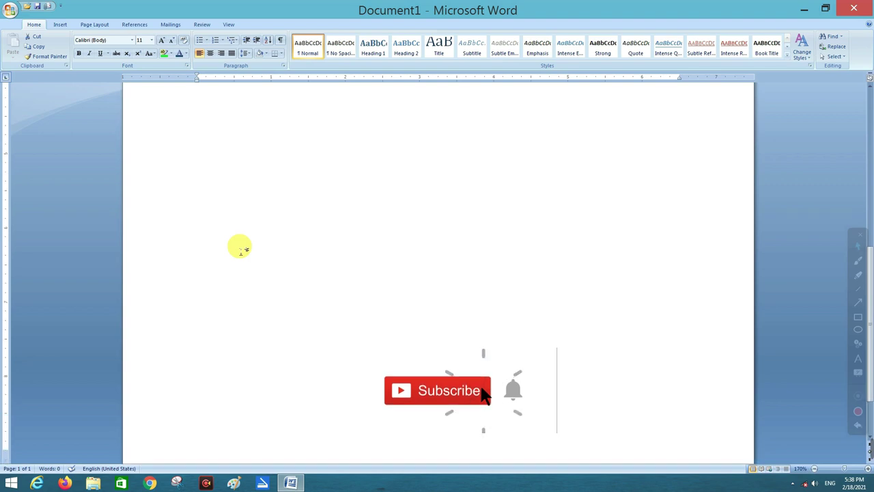
pyautogui.scroll(1, 239, 246)
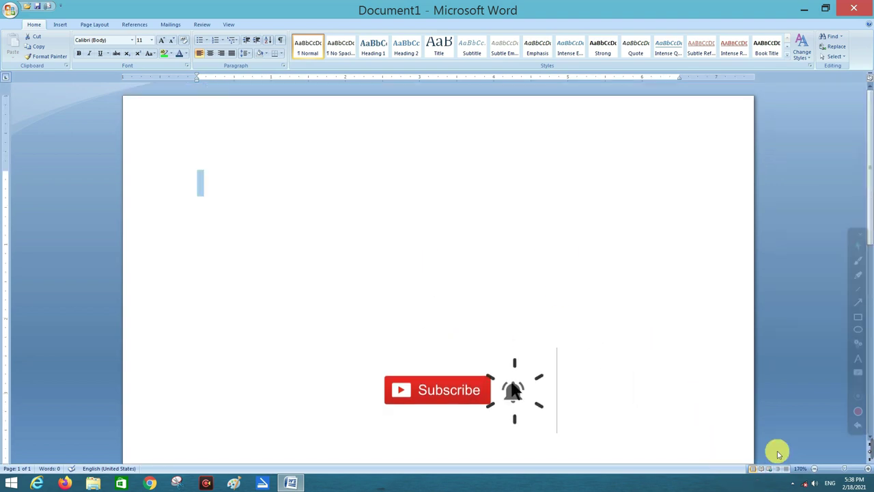
pyautogui.keyDown('ctrl'); pyautogui.scroll(-6, 338, 267); pyautogui.keyUp('ctrl')
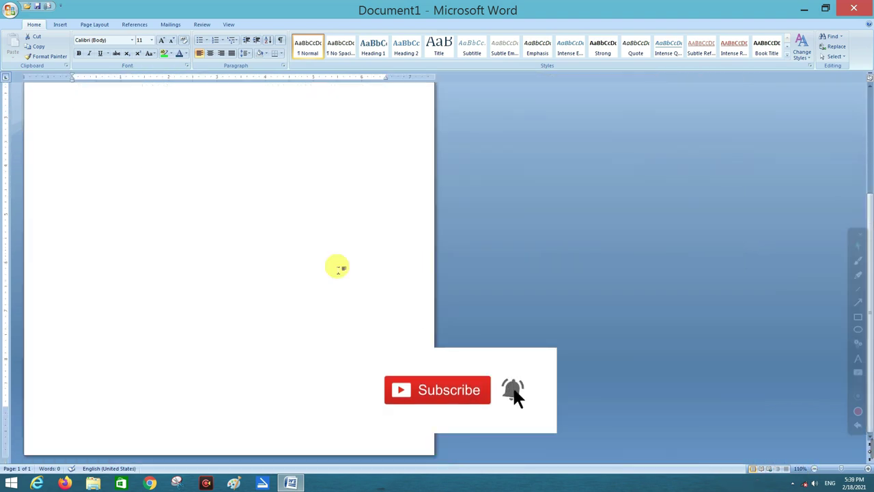
pyautogui.scroll(1, 338, 267)
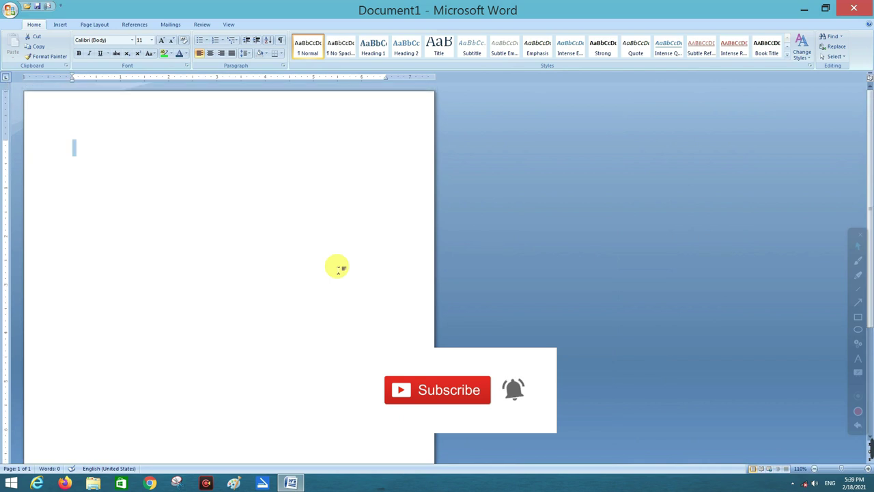
pyautogui.keyDown('ctrl'); pyautogui.scroll(2, 338, 267); pyautogui.keyUp('ctrl')
pyautogui.scroll(-1, 366, 180)
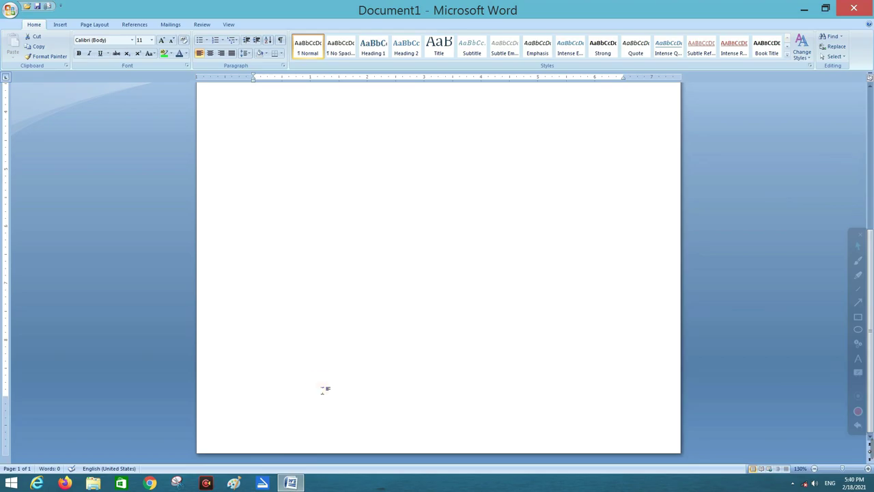
pyautogui.press('F4')
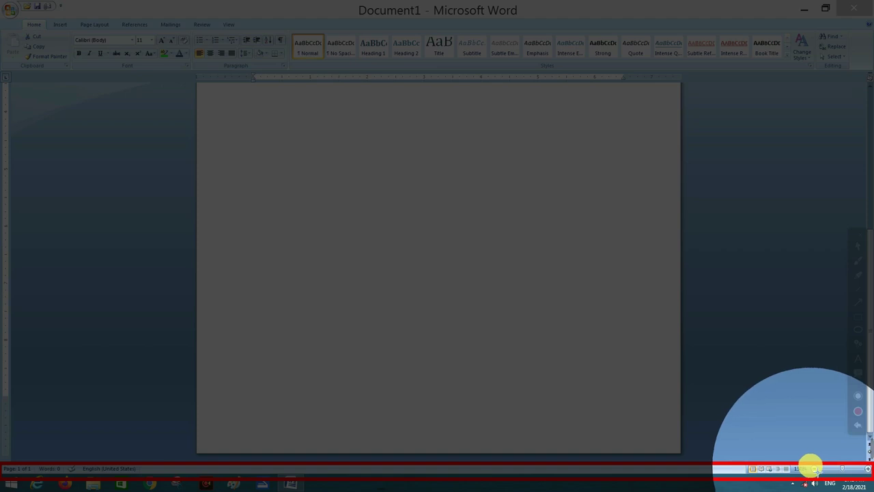
# - Show and close the Office button menu, then display the Customize Quick Access Toolbar list
pyautogui.press('Escape')
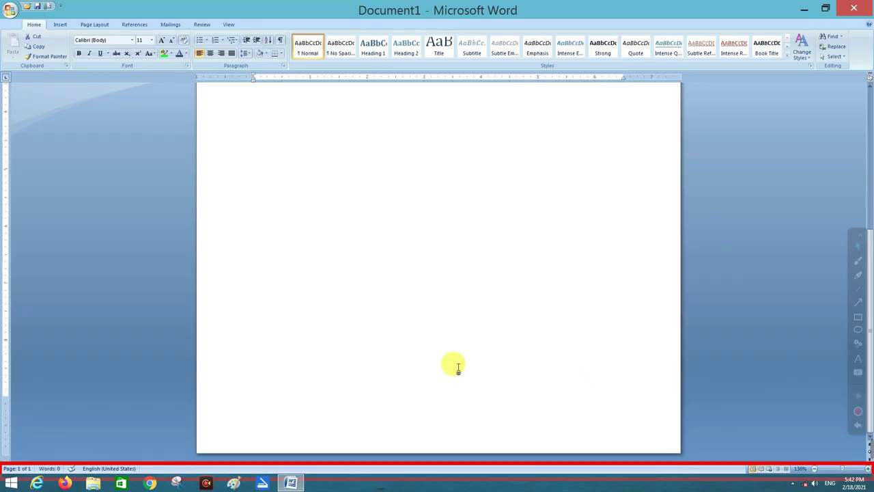
pyautogui.scroll(2, 458, 366)
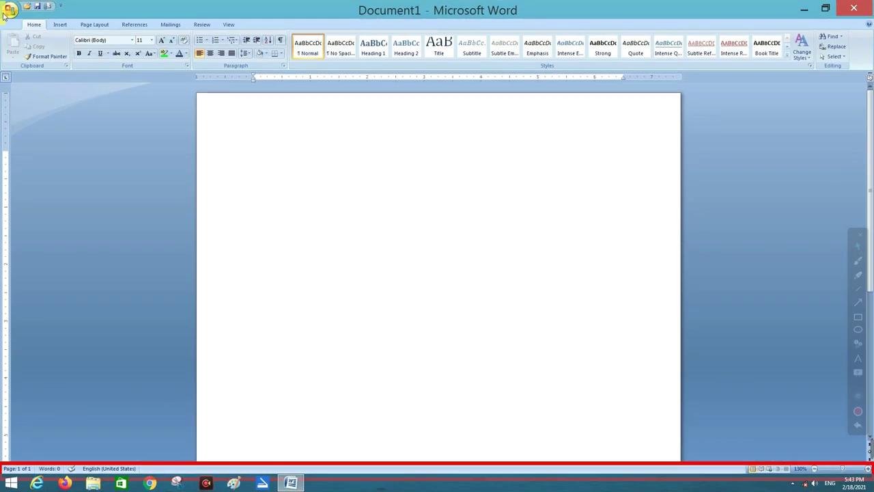
pyautogui.click(10, 11)
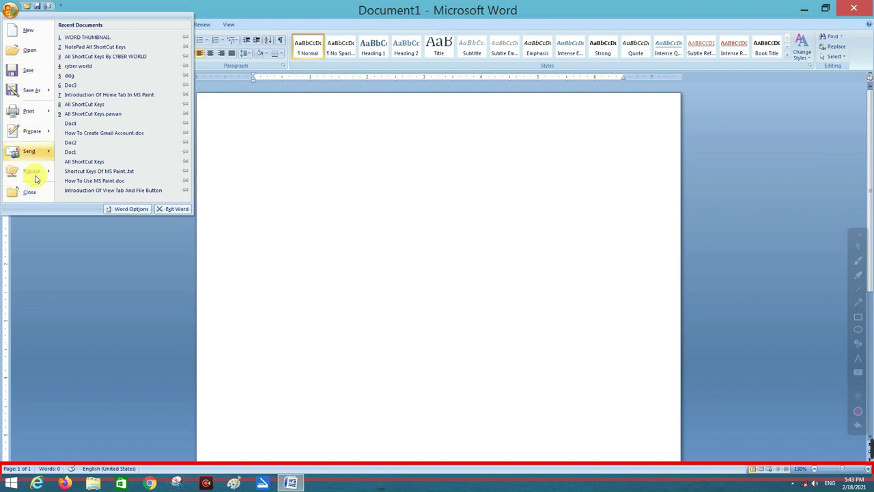
pyautogui.click(39, 273)
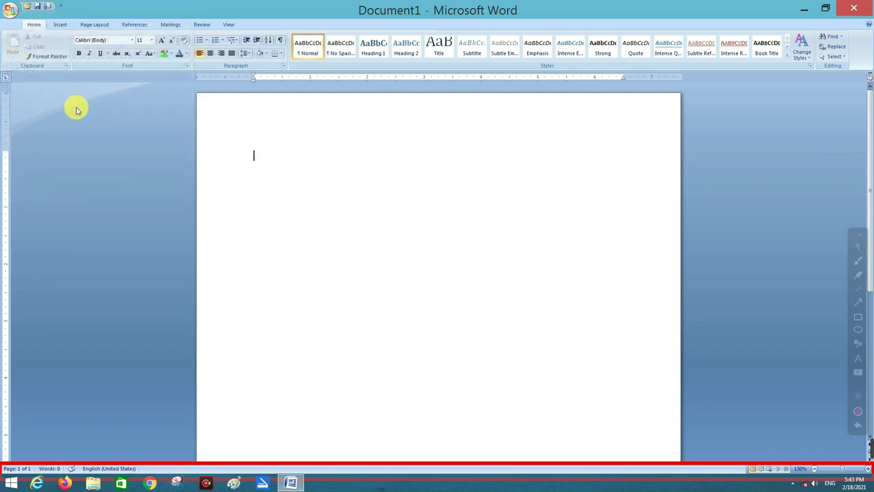
pyautogui.click(62, 7)
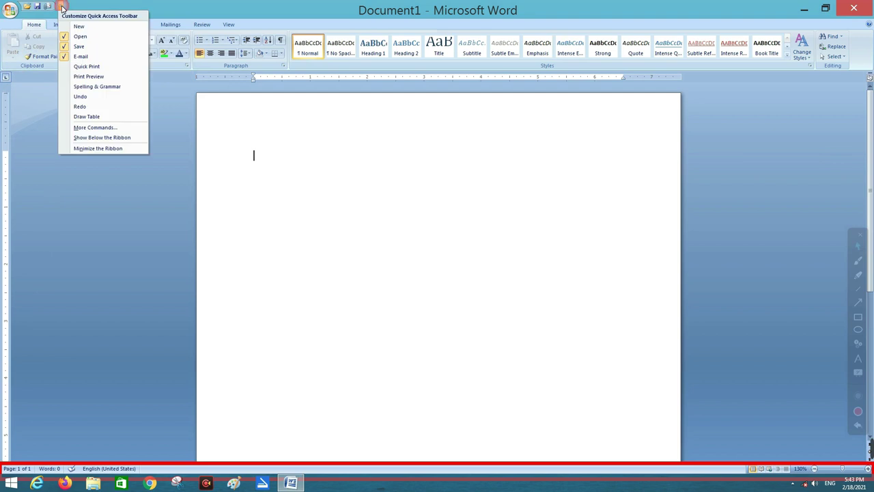
# - Tick Quick Print and Print Preview in the Customize Quick Access Toolbar list
pyautogui.click(75, 66)
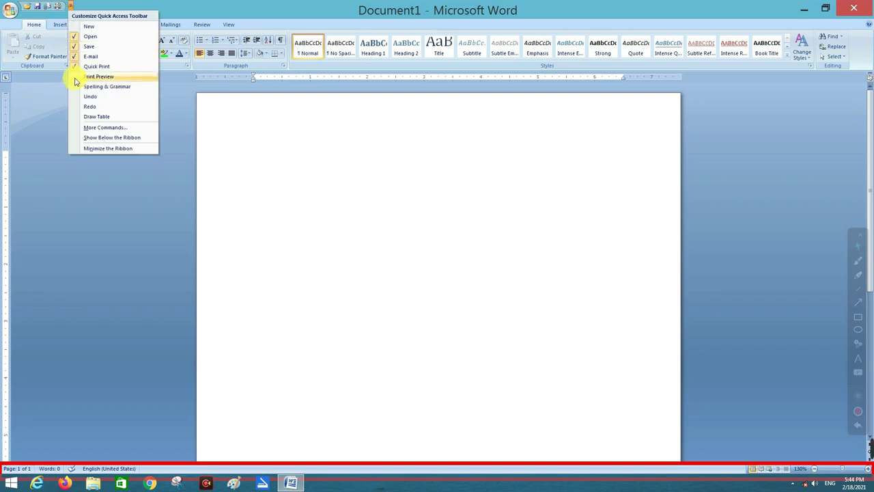
pyautogui.click(75, 76)
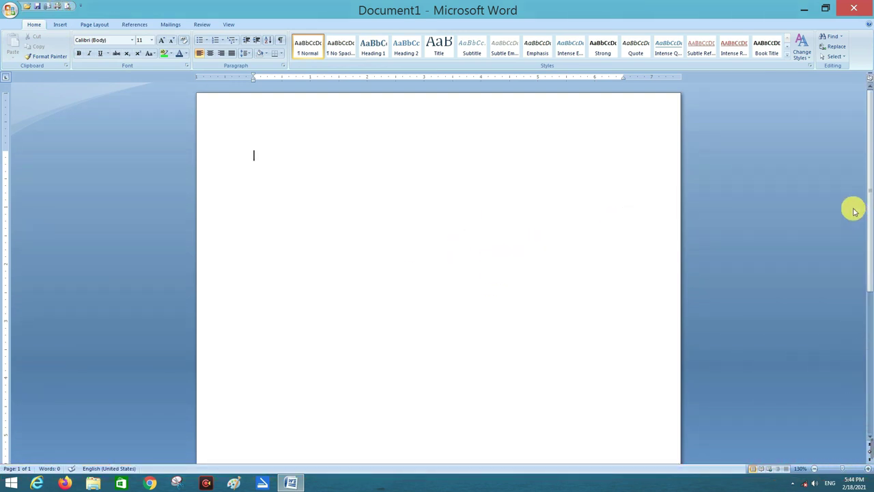
pyautogui.click(871, 170)
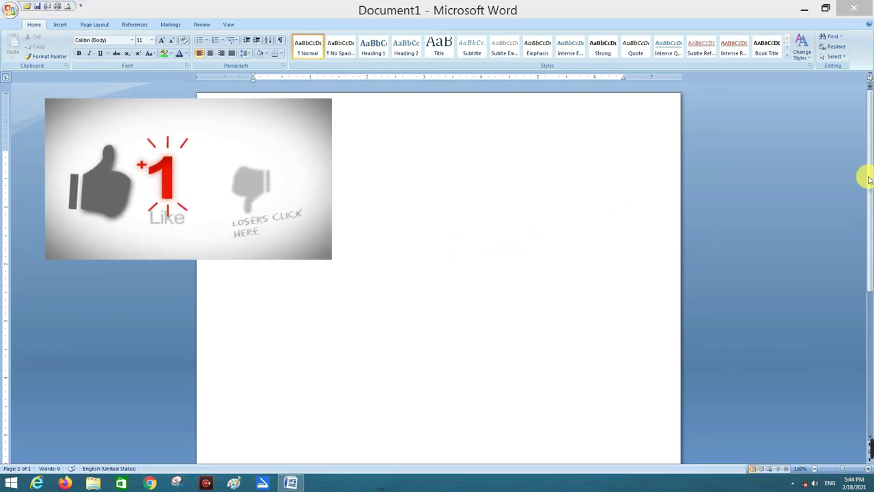
pyautogui.moveTo(871, 189); pyautogui.dragTo(869, 205)
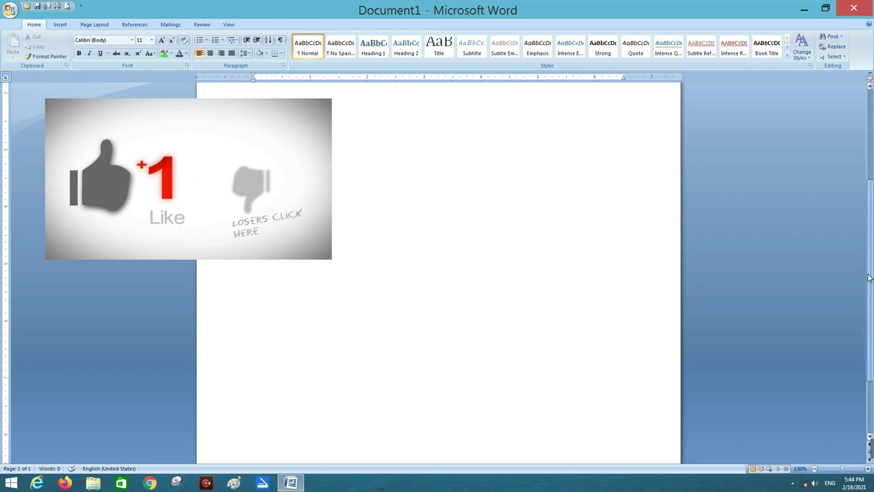
pyautogui.moveTo(869, 278); pyautogui.dragTo(869, 174)
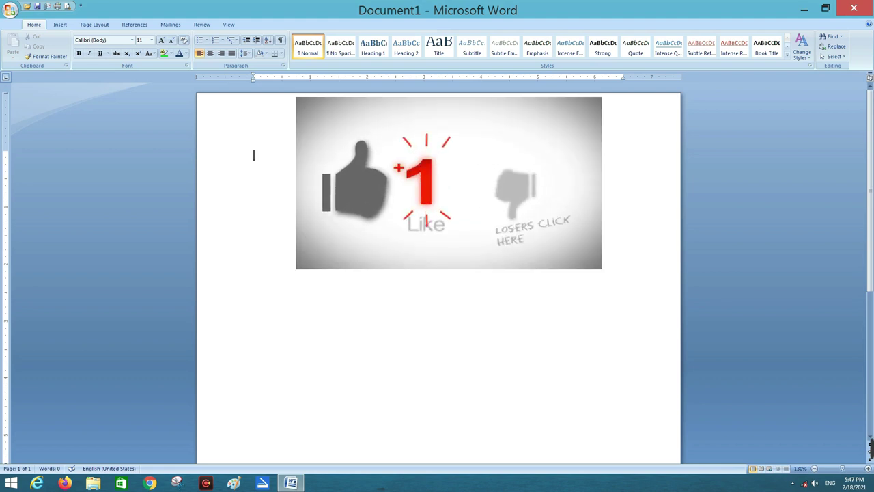
pyautogui.scroll(-1, 871, 447)
pyautogui.scroll(1, 434, 298)
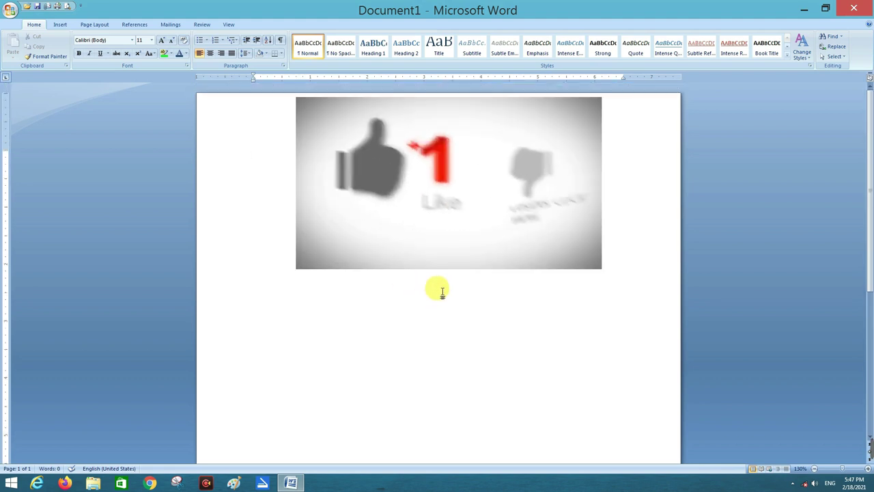